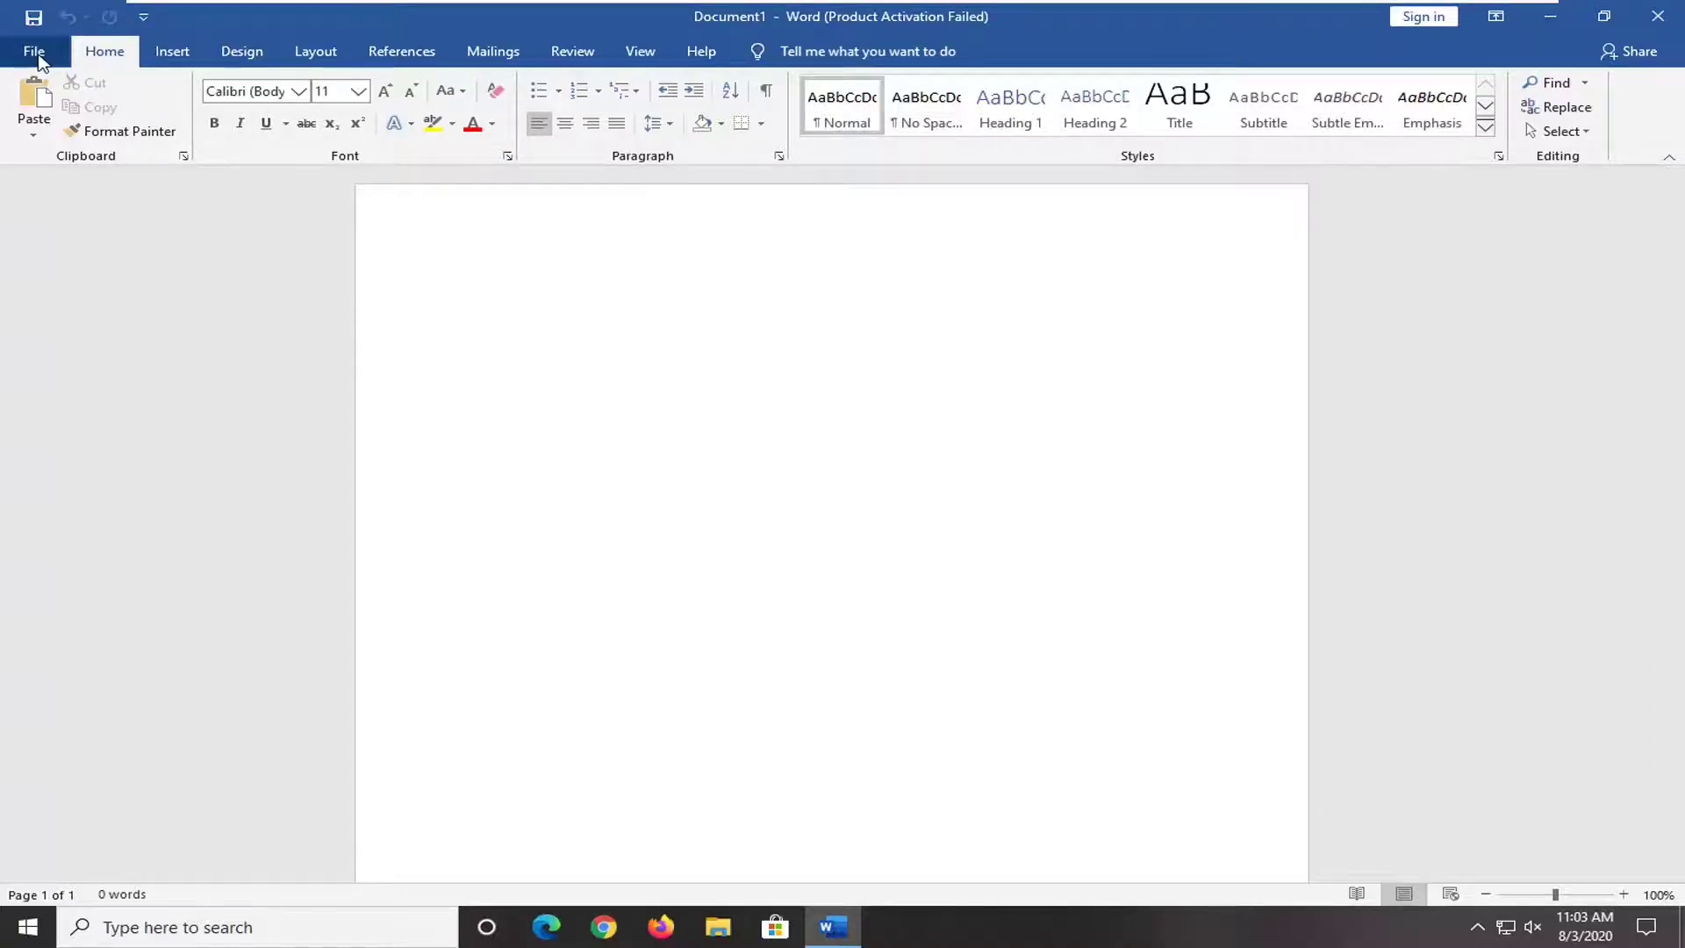
Open Recover Unsaved Documents from the File > Open page in Word
left_click(36, 53)
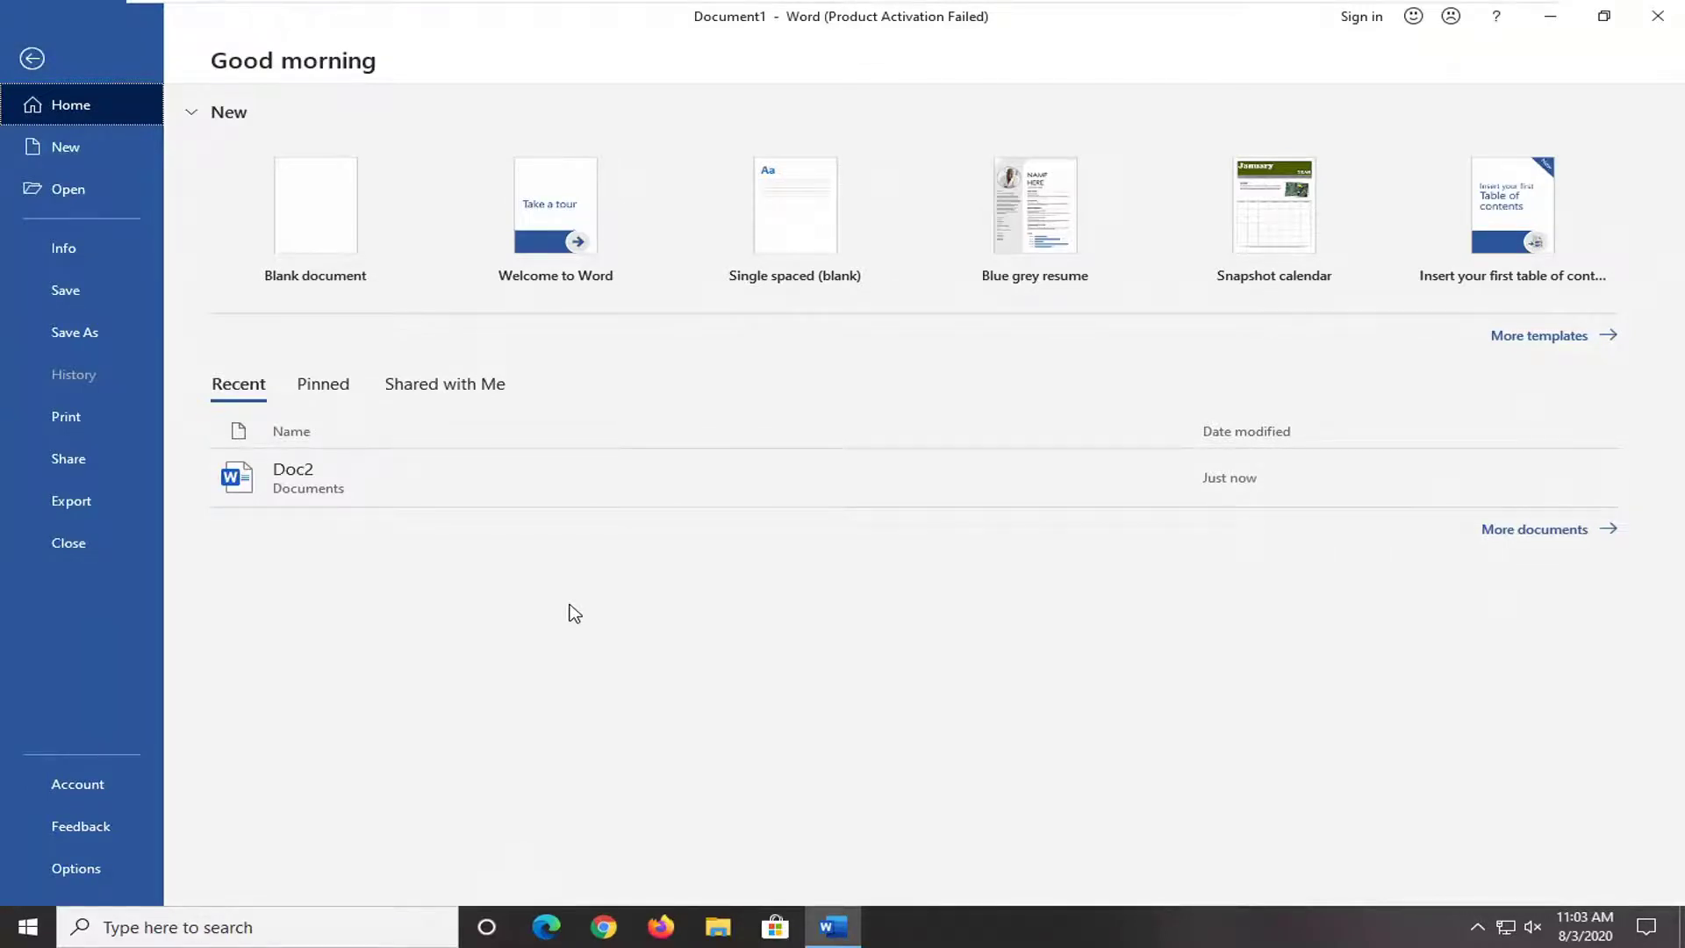
key("ctrl+o")
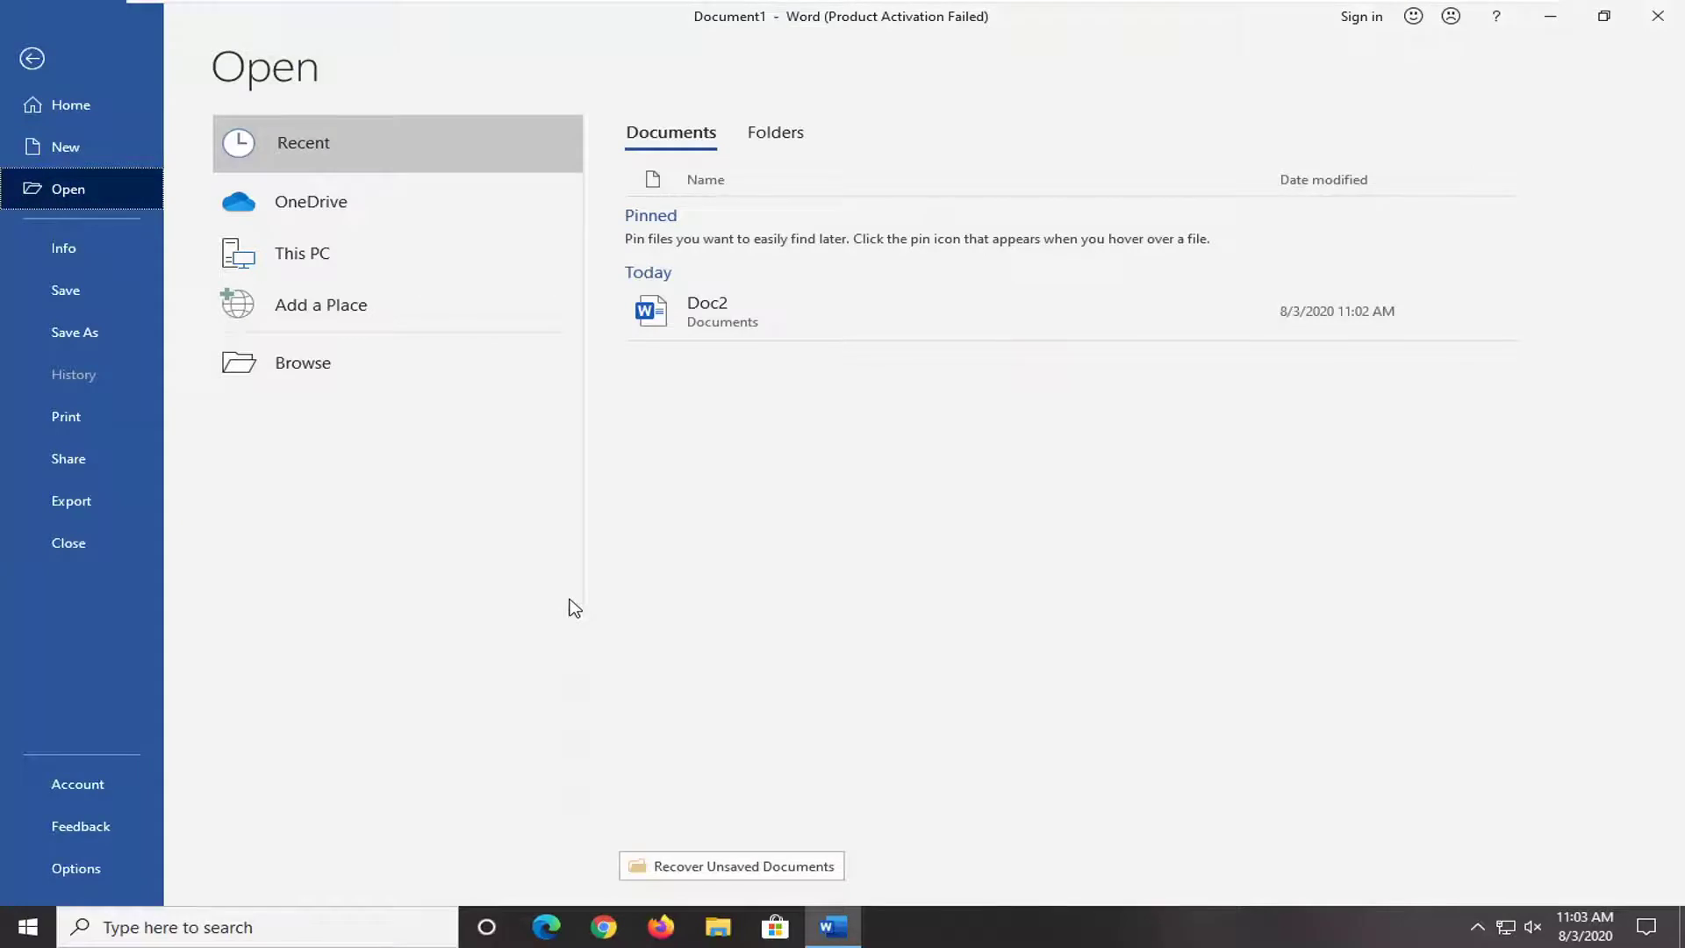
key("Escape")
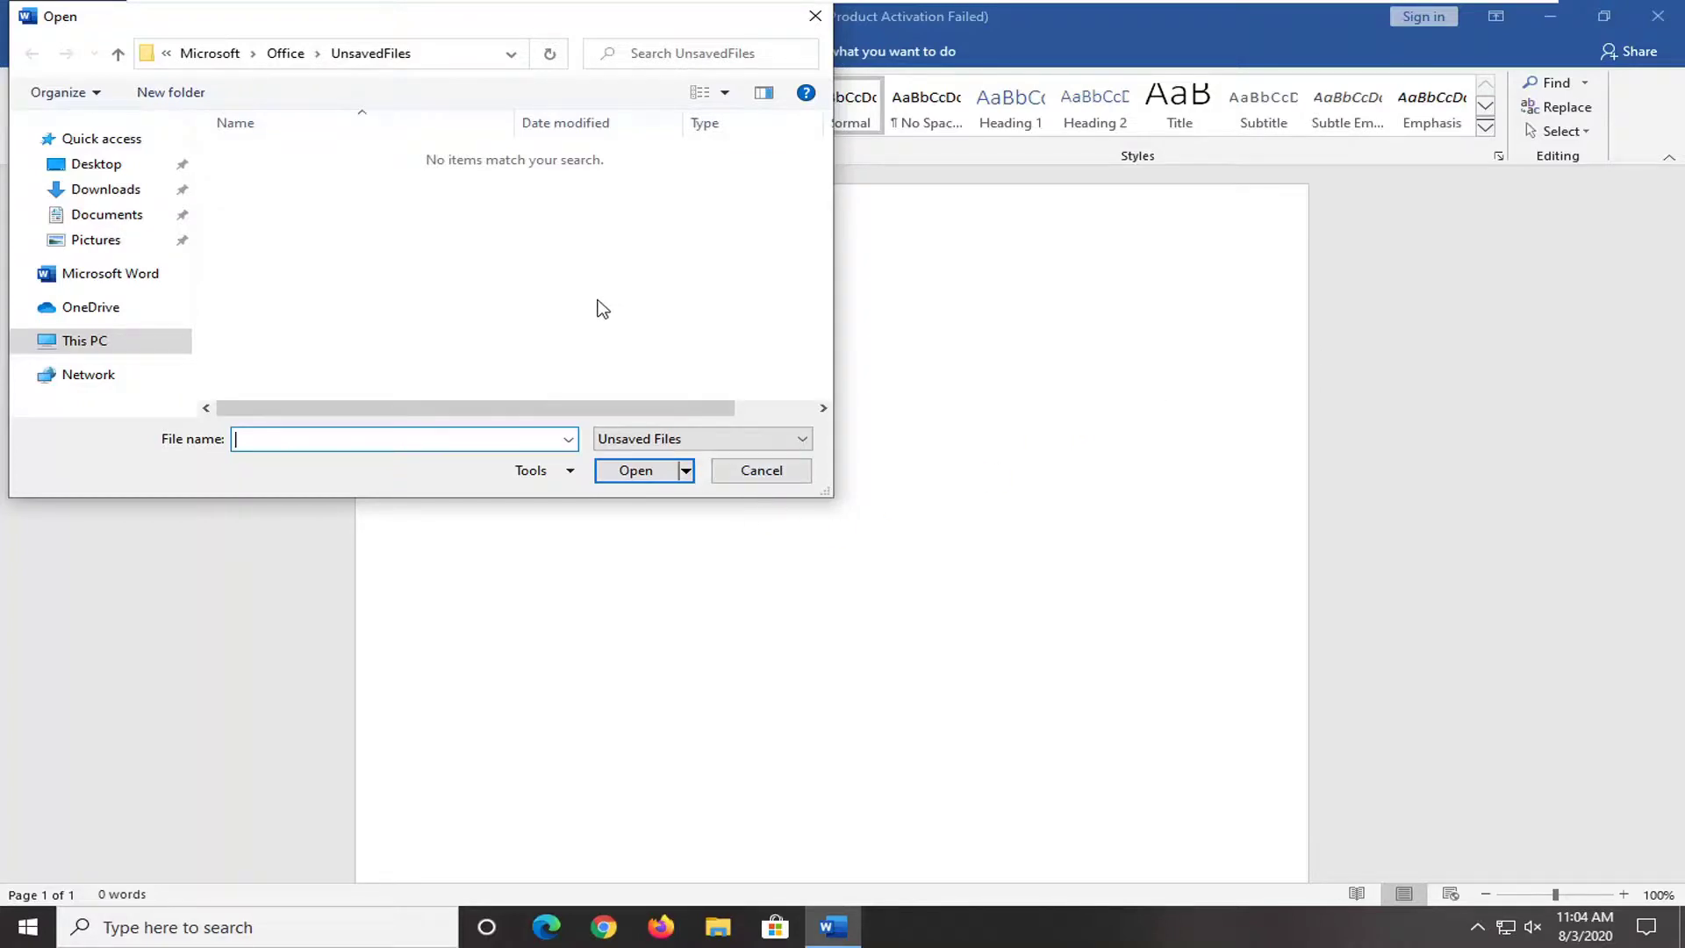
Check the empty UnsavedFiles folder, then close the dialog and Word
left_click_drag(688, 22, 857, 29)
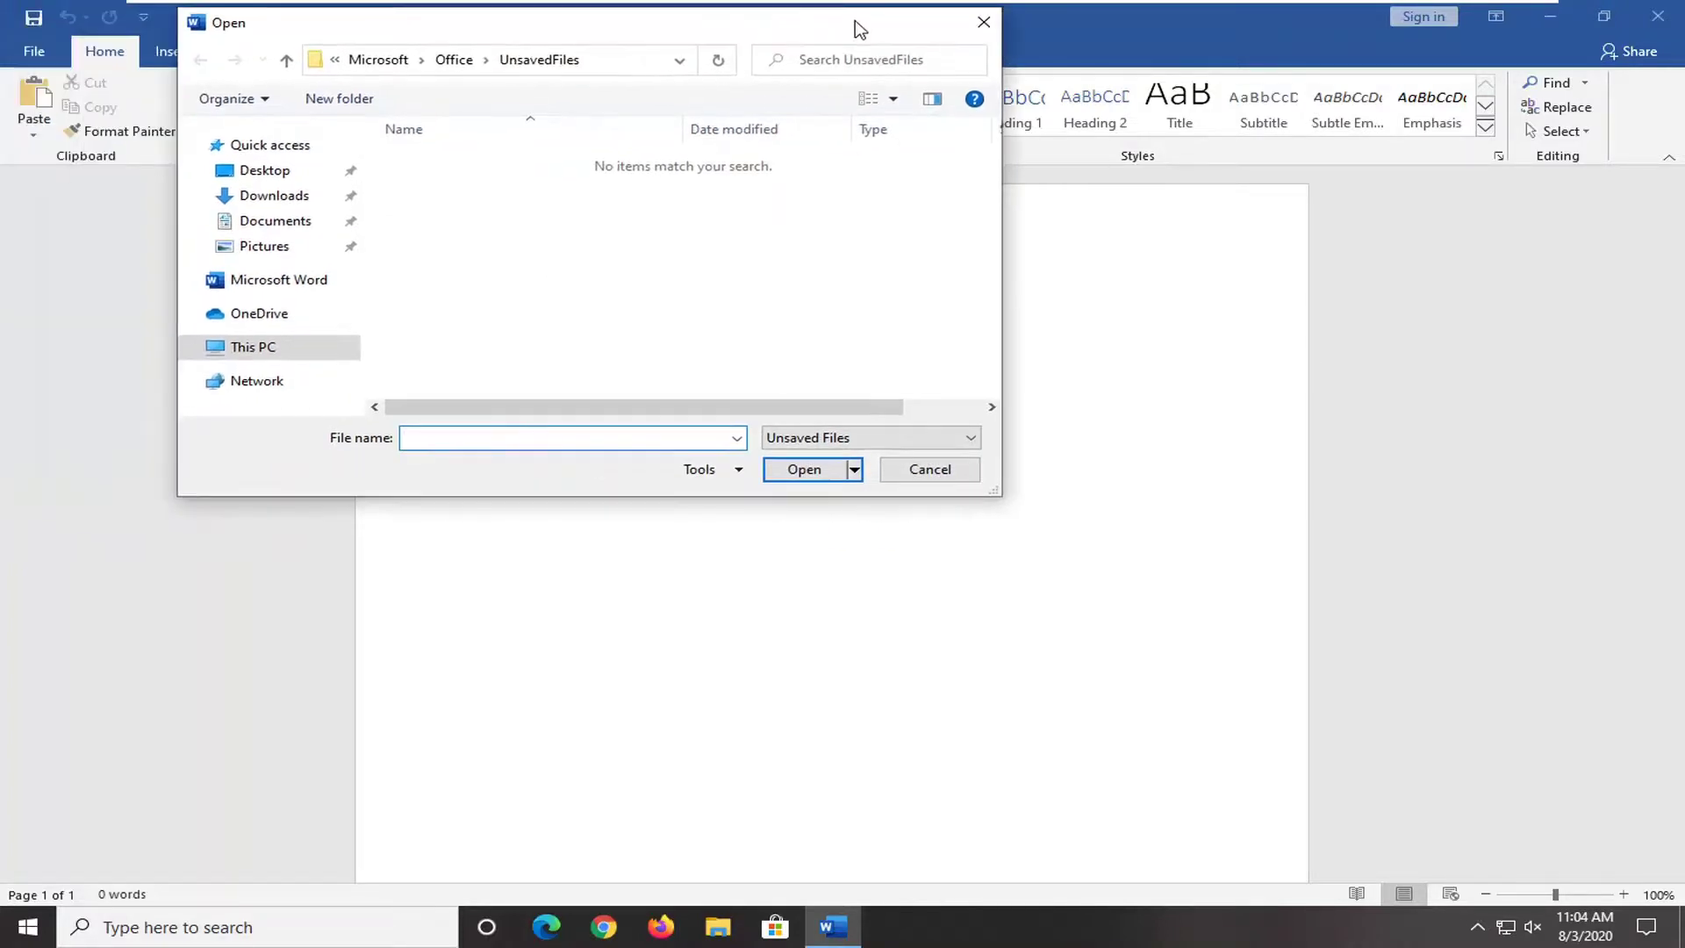
left_click(931, 468)
key("alt+F4")
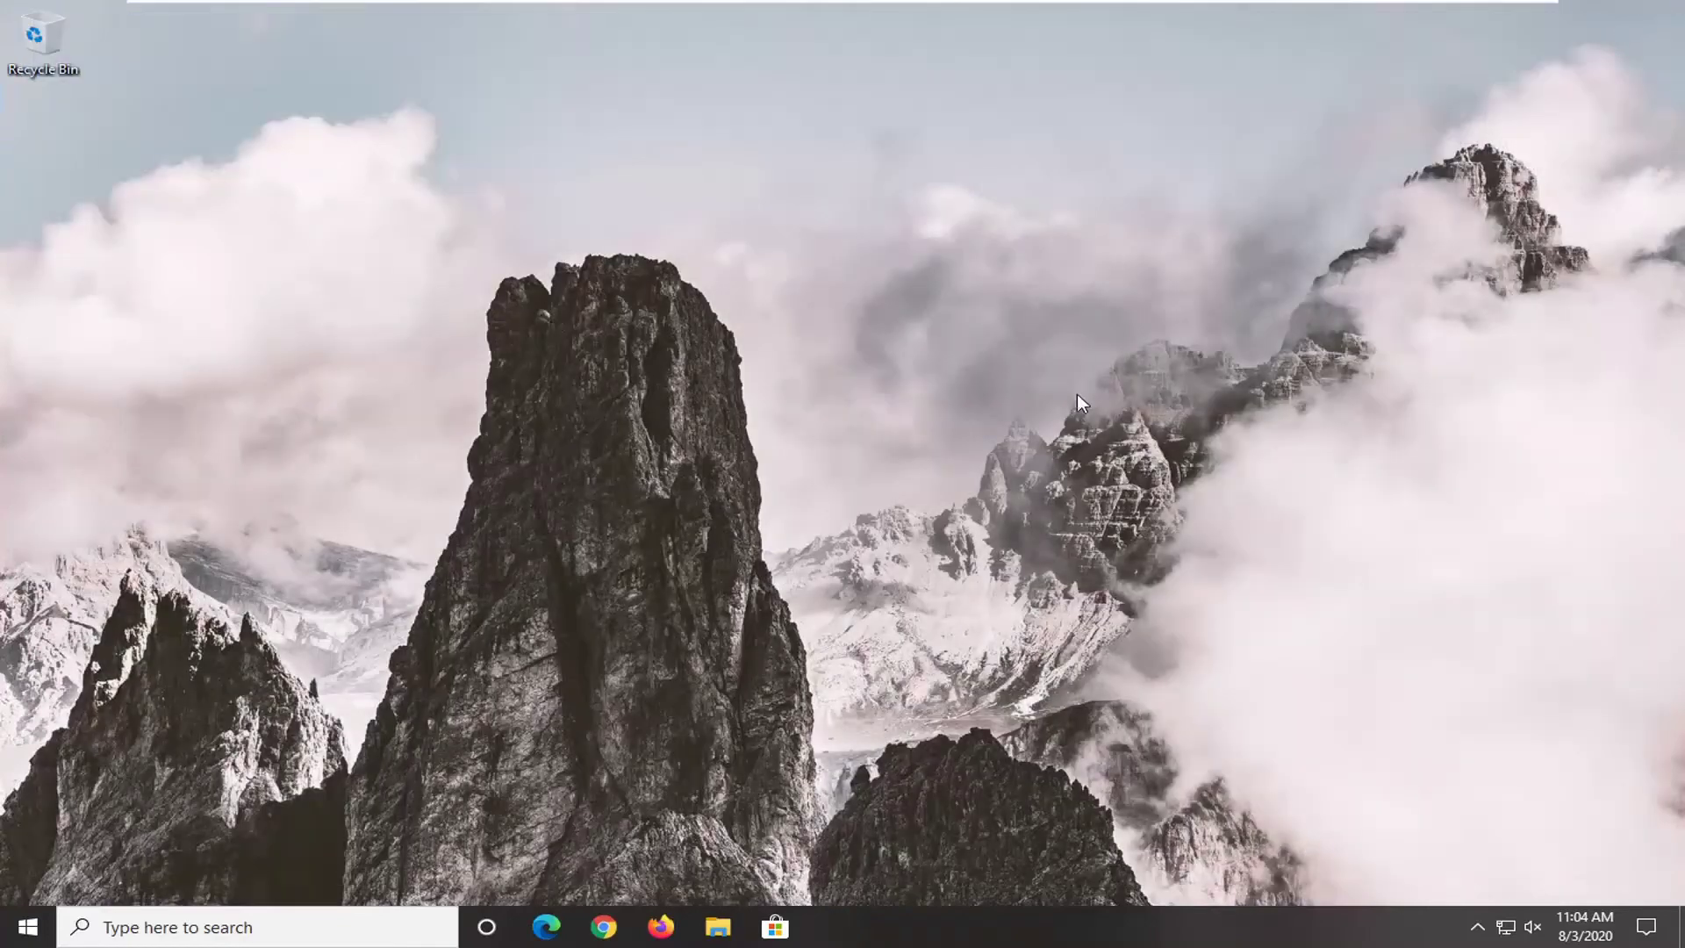